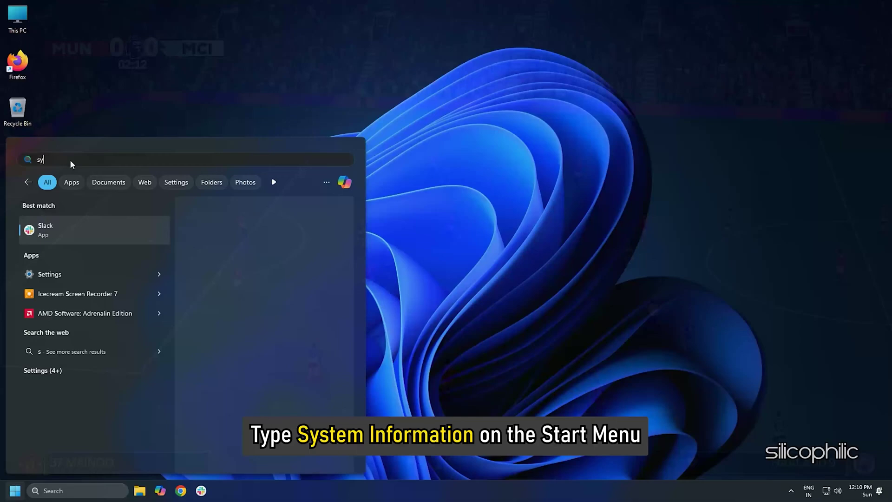
Step: Search for 'information' and launch the System Information app
text(stem information)
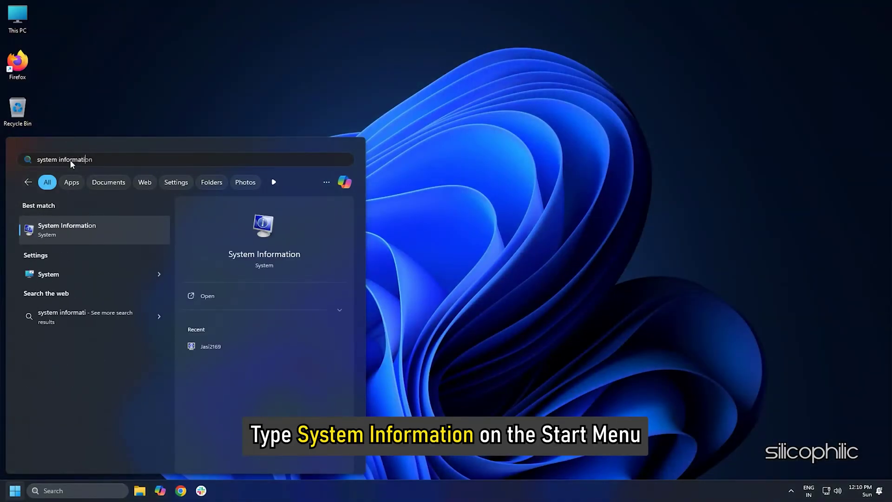
click(57, 232)
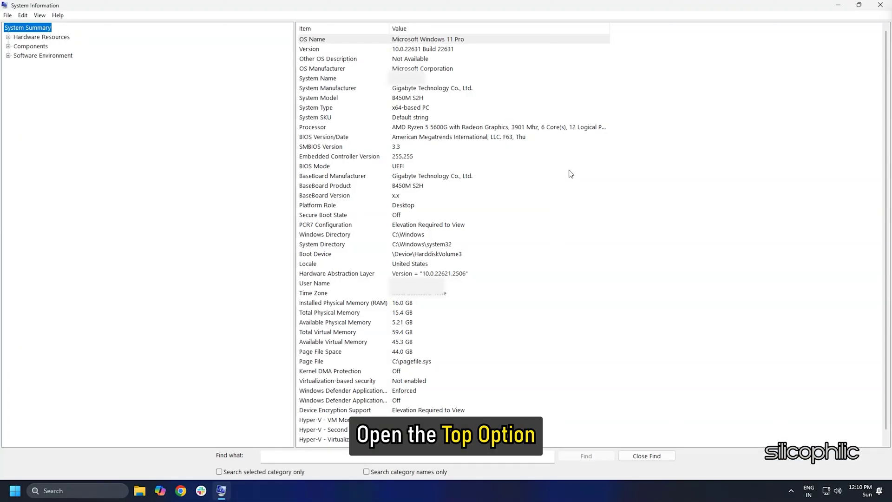
Step: Check the Secure Boot State row in System Summary, which reads Off
click(320, 217)
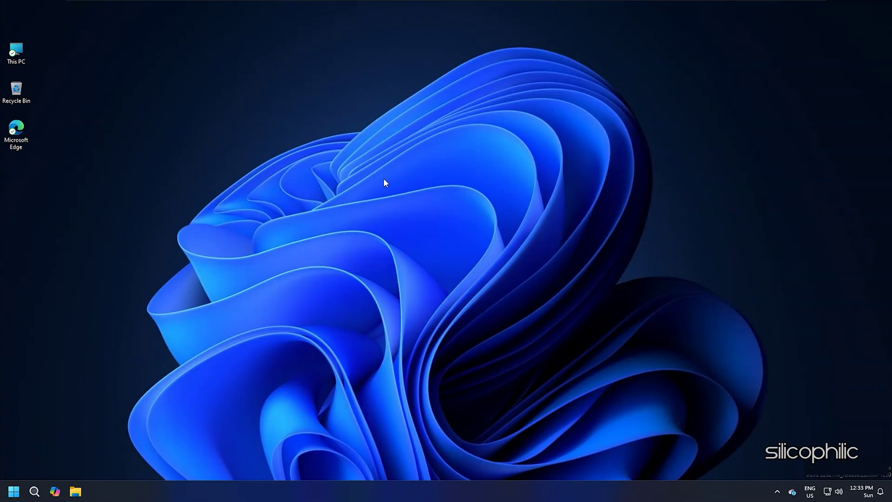
Step: Restart into advanced startup from Settings > System > Recovery
key(super+i)
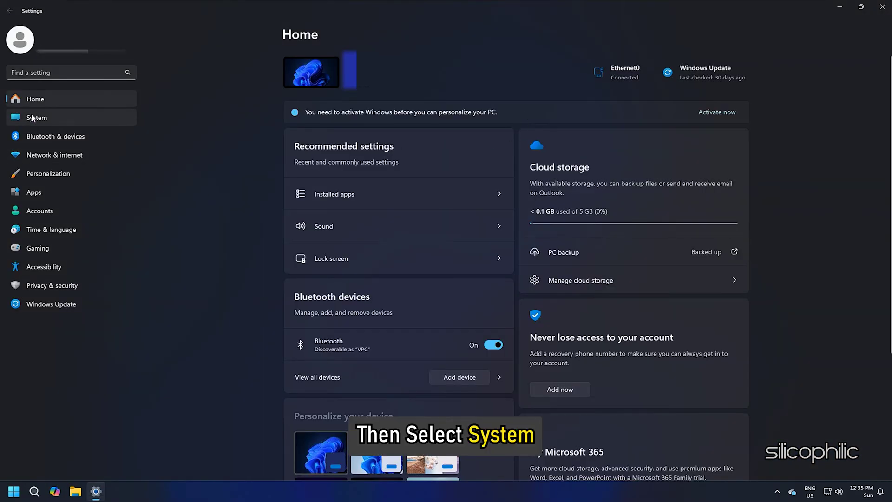
click(36, 118)
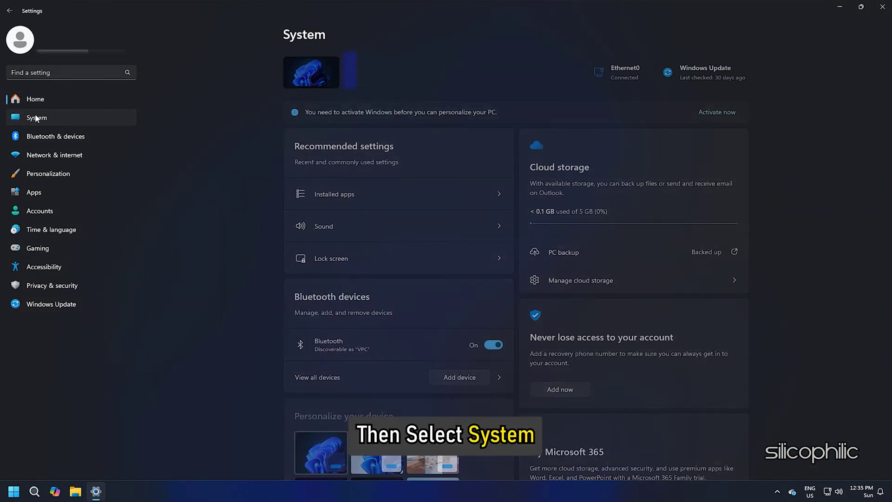
scroll(492, 259, down, 5)
scroll(482, 261, down, 2)
click(325, 259)
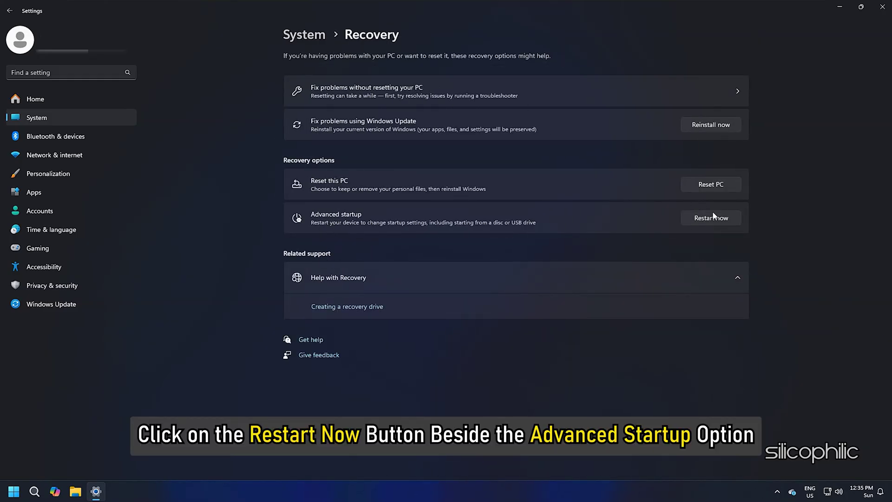
click(707, 216)
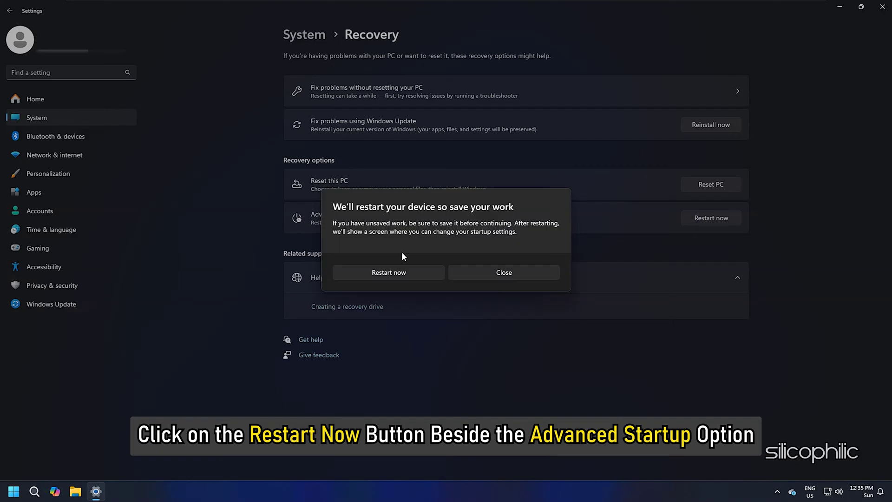
click(392, 271)
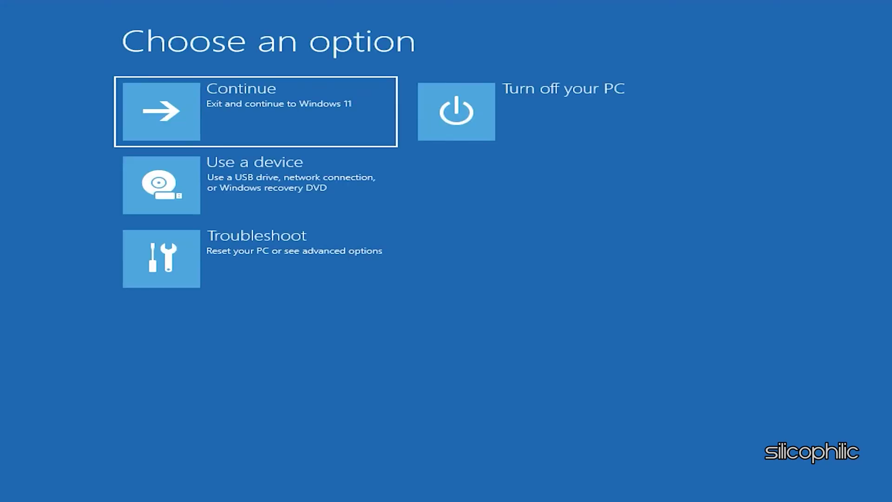
Step: Reboot into UEFI Firmware Settings via Troubleshoot > Advanced options
click(226, 253)
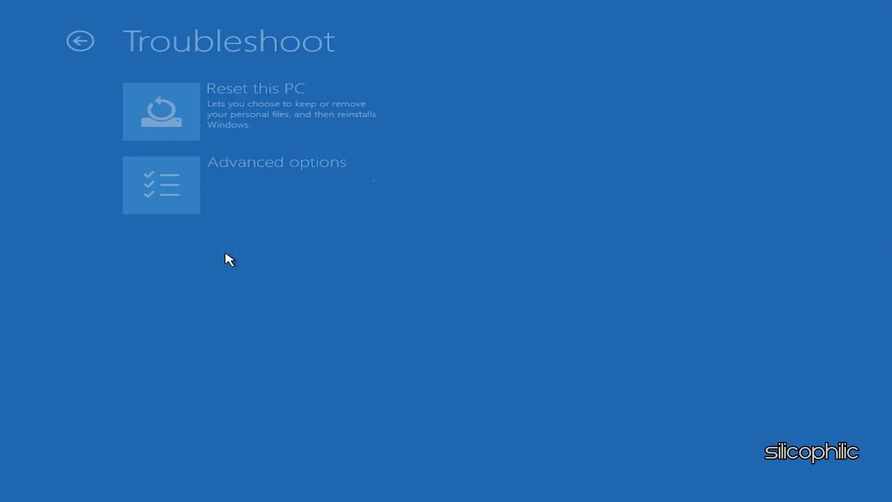
click(215, 193)
click(557, 184)
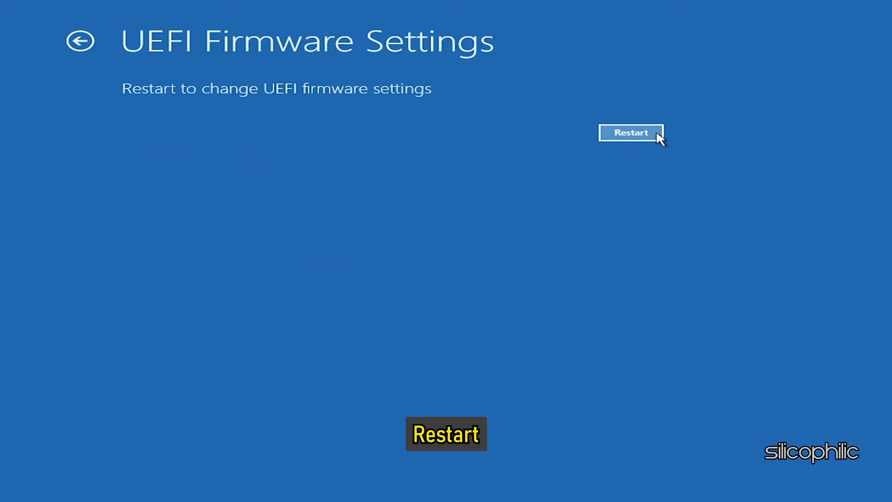
click(656, 134)
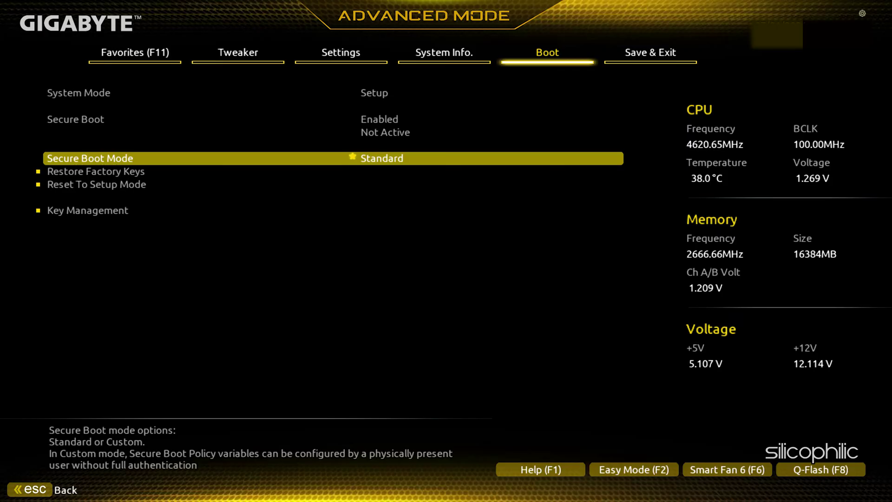
Step: Back out of the Secure Boot settings and confirm the new administrator password
key(Escape)
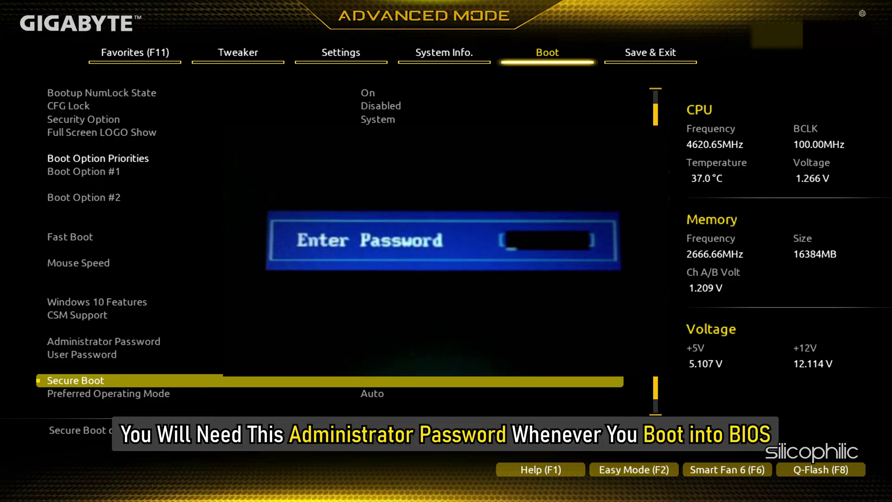
key(Return)
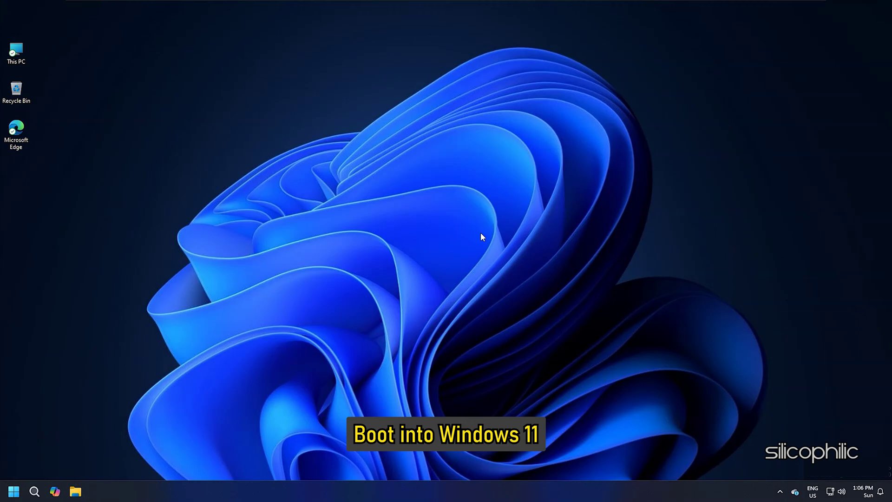
Step: Search 'system' and reopen System Information to recheck the Secure Boot State
key(super)
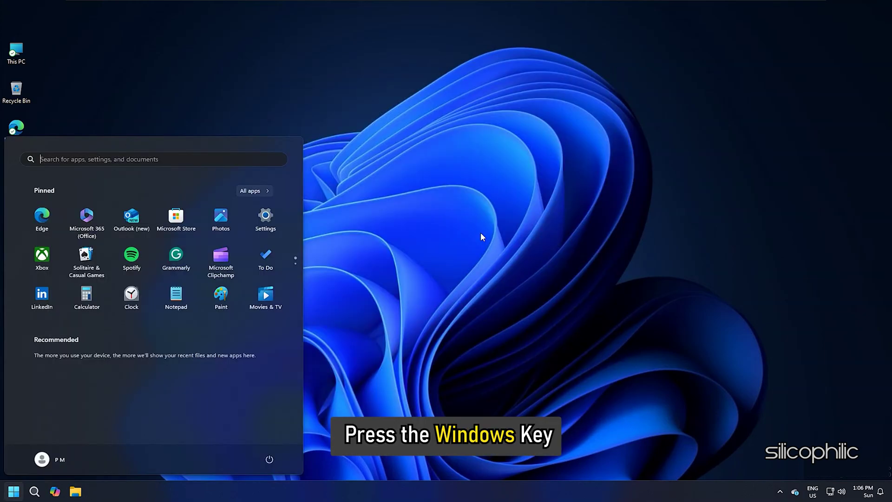
text(system)
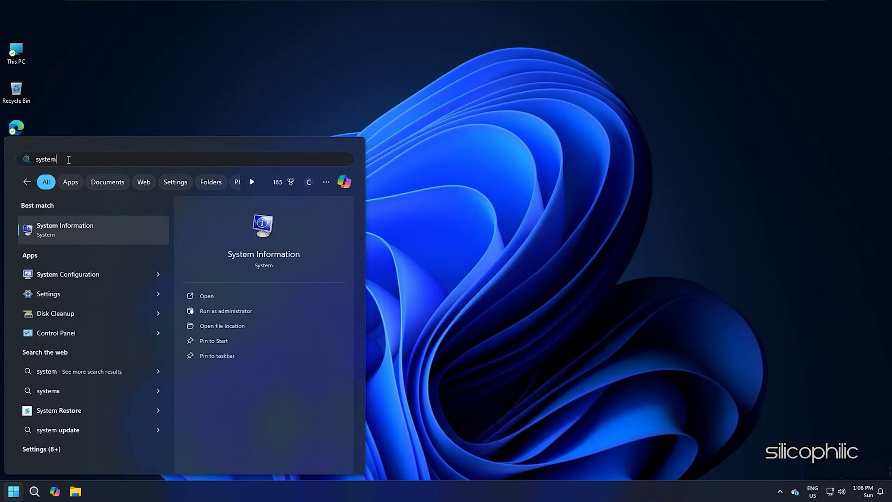
click(62, 230)
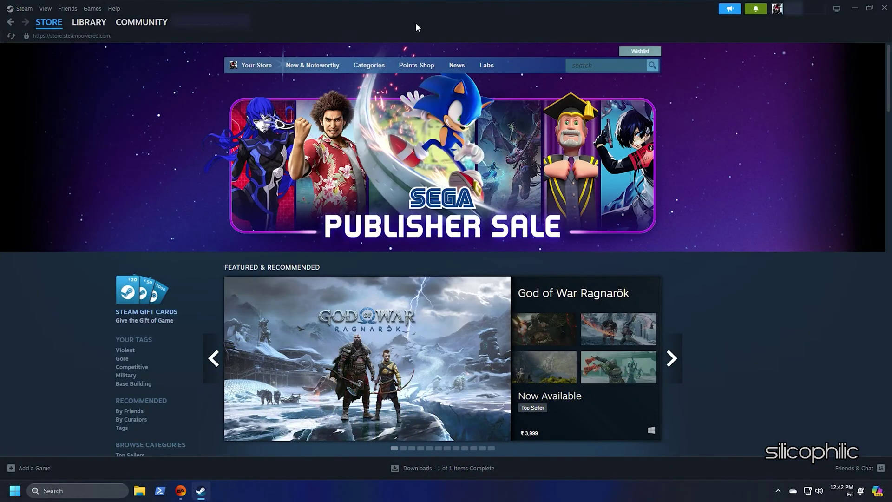
Step: In the Steam library, bring up EA SPORTS FC 25's options to browse its local files
click(85, 23)
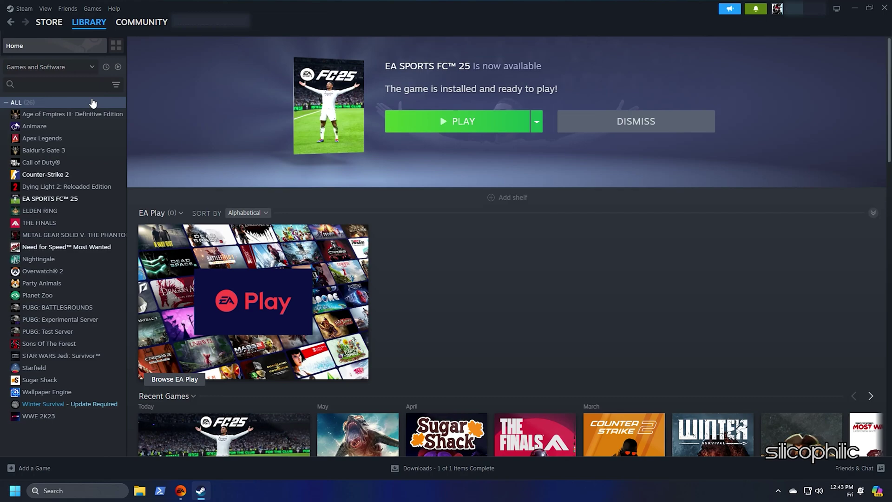
right_click(28, 201)
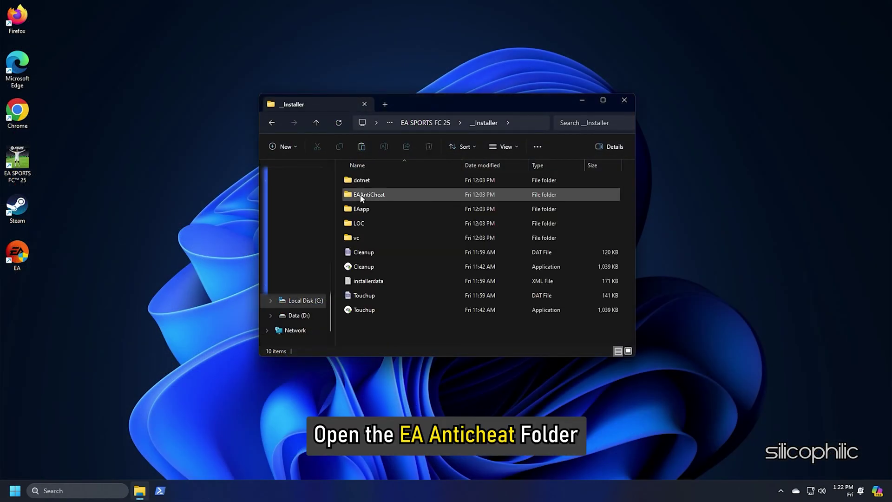
Step: Run EAAntiCheat.Installer as administrator and select (Installed) FC 25 as the game
double_click(362, 195)
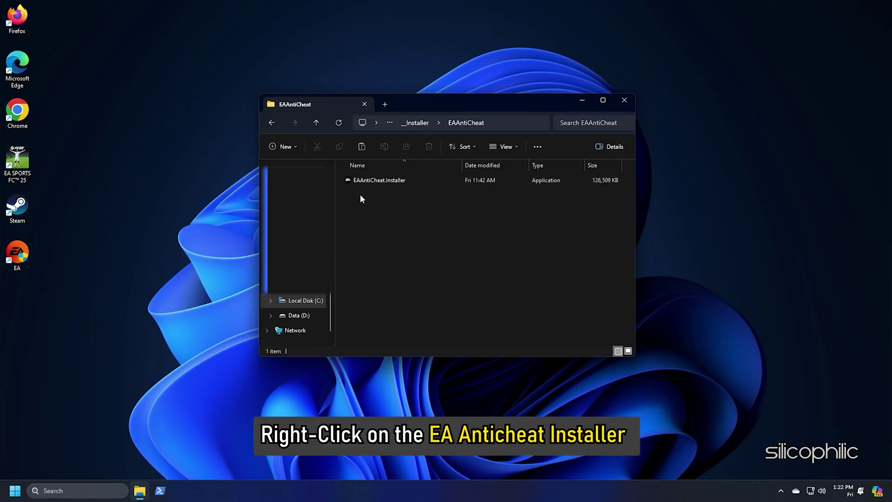
right_click(361, 181)
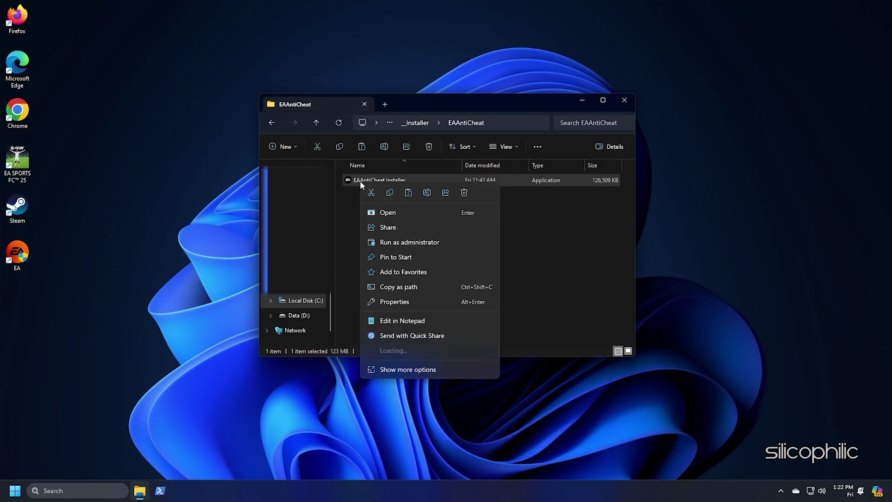
click(386, 212)
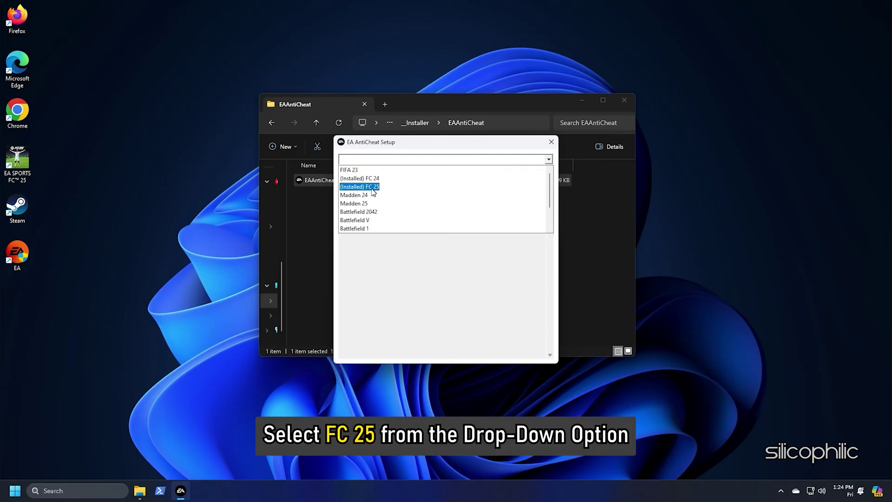
click(372, 188)
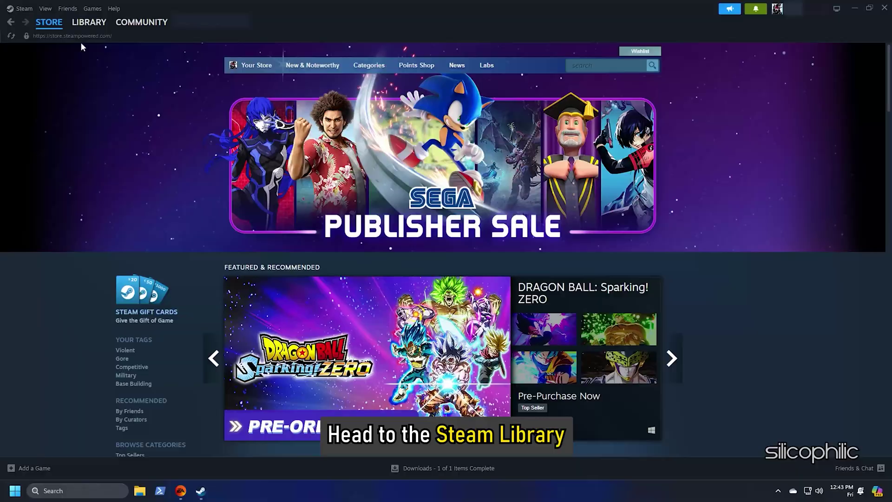
Step: Open EA SPORTS FC 25's Properties from the Steam library on the Installed Files page
click(84, 29)
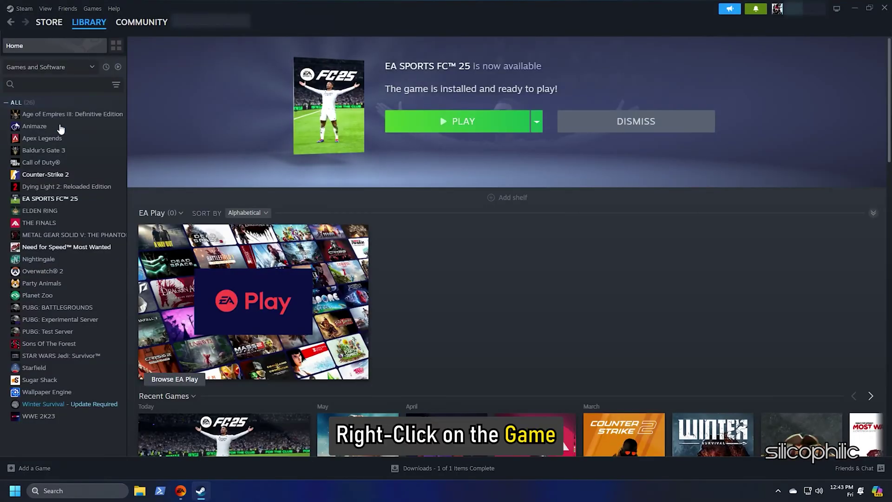
right_click(26, 201)
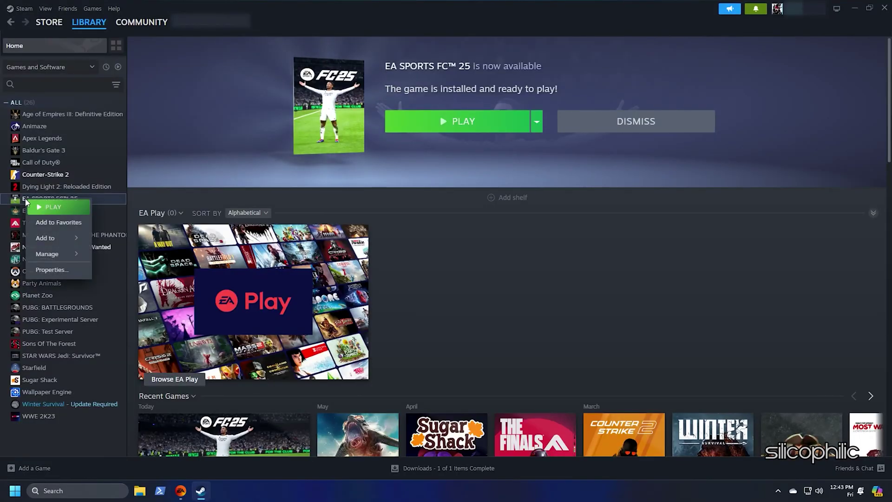
click(43, 269)
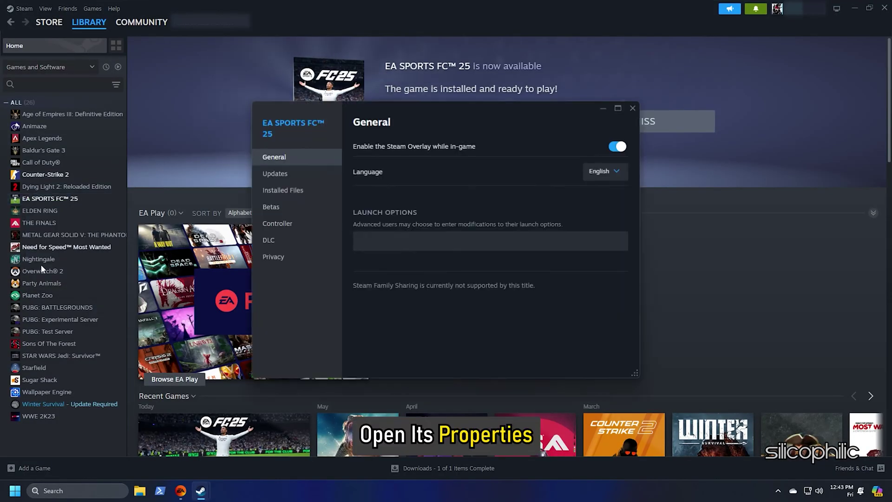
click(273, 194)
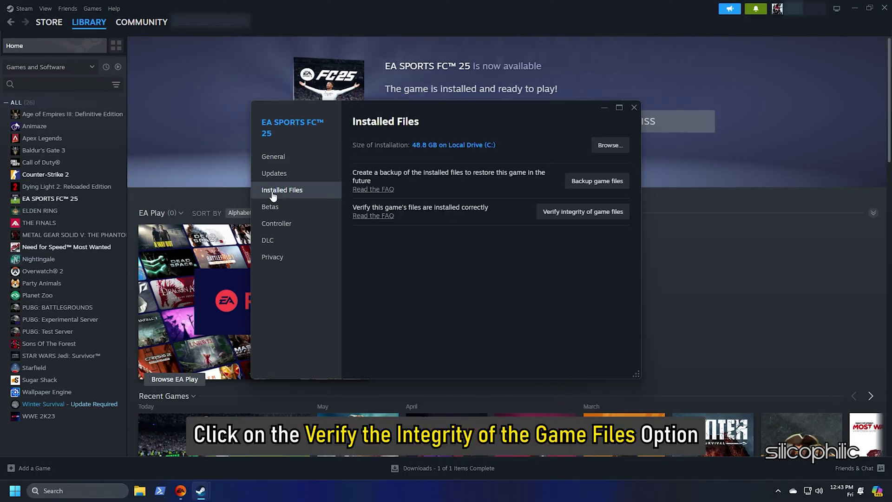